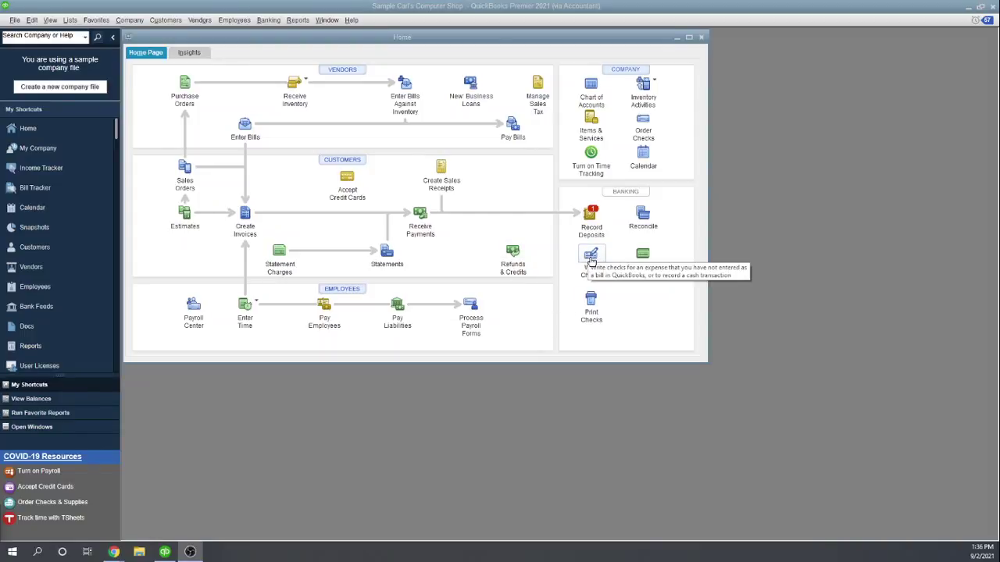
# Step: Start a new check from Checking and mark it Print Later so its number reads TO PRINT
pyautogui.click(591, 258)
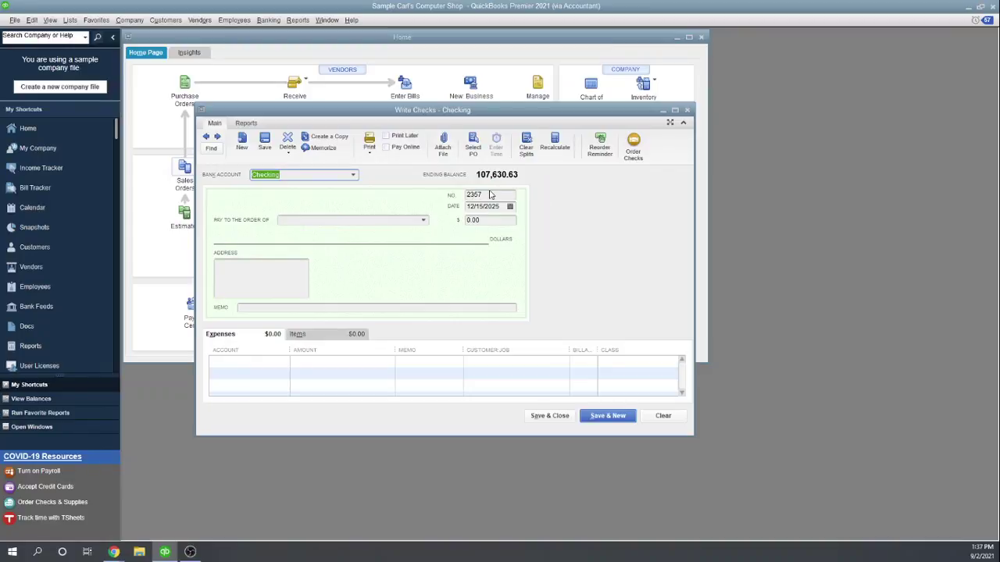
pyautogui.click(386, 138)
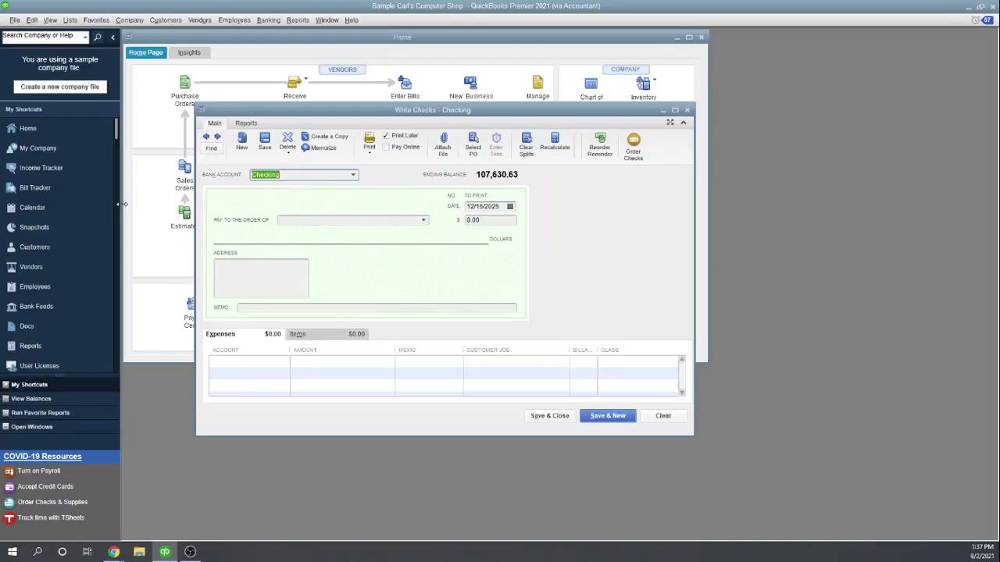
# Step: Make the check payable to Cal Telephone and write it without paying open bills
pyautogui.click(422, 222)
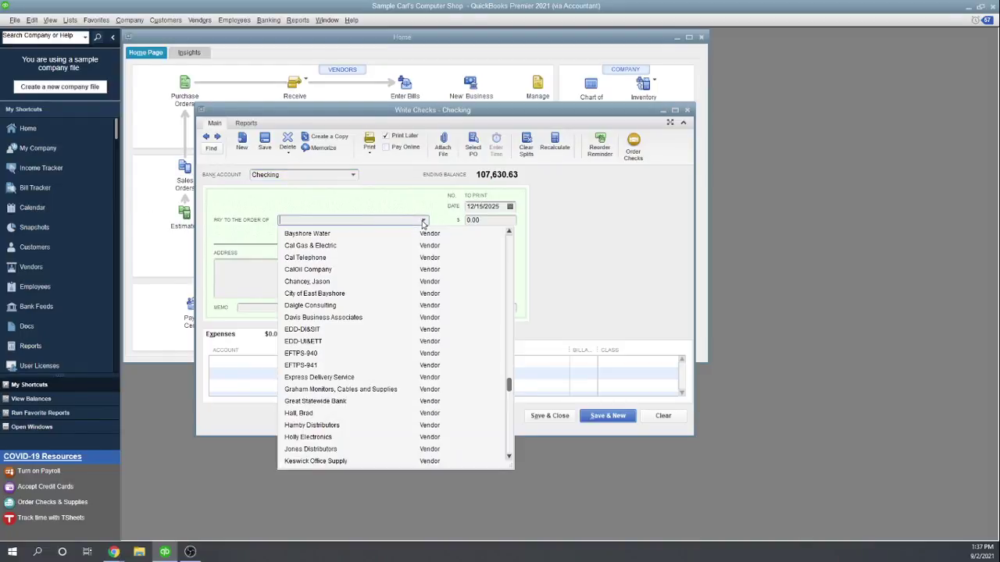
pyautogui.click(319, 258)
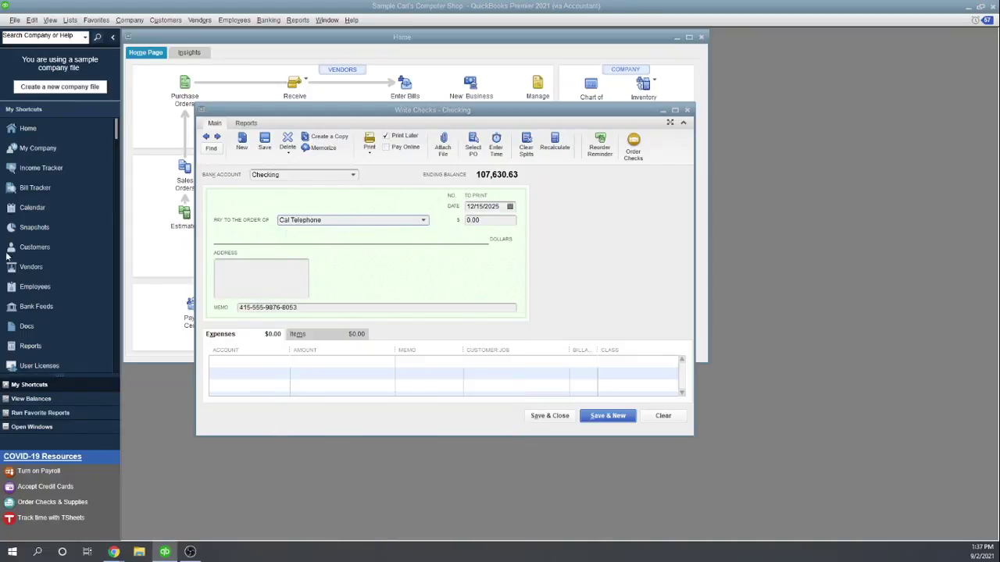
pyautogui.click(480, 219)
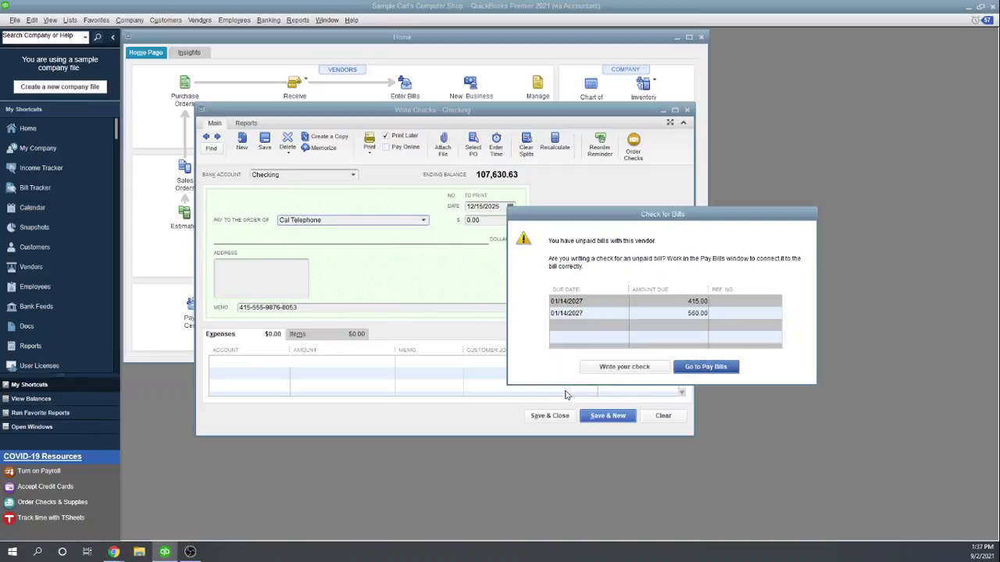
pyautogui.click(624, 367)
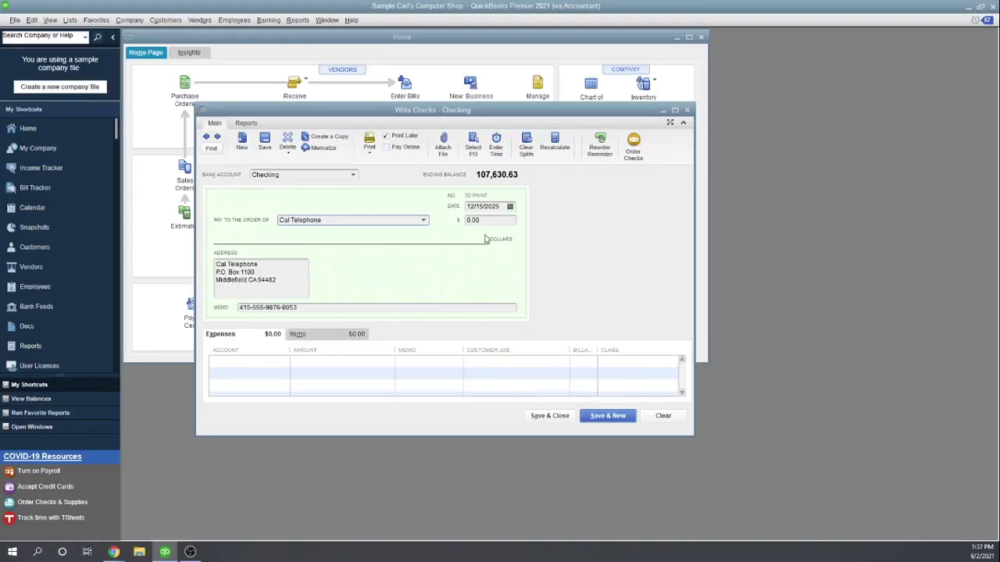
# Step: Enter a 100.00 amount, charge it to the Telephone expense account, and save the check
pyautogui.press('Tab')
pyautogui.write('100')
pyautogui.press('Tab')
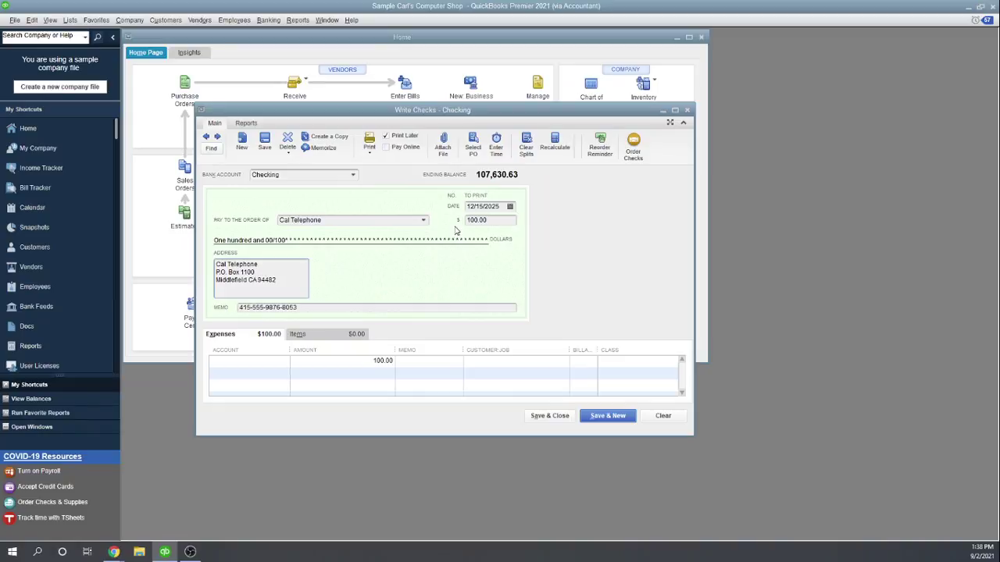
pyautogui.click(259, 362)
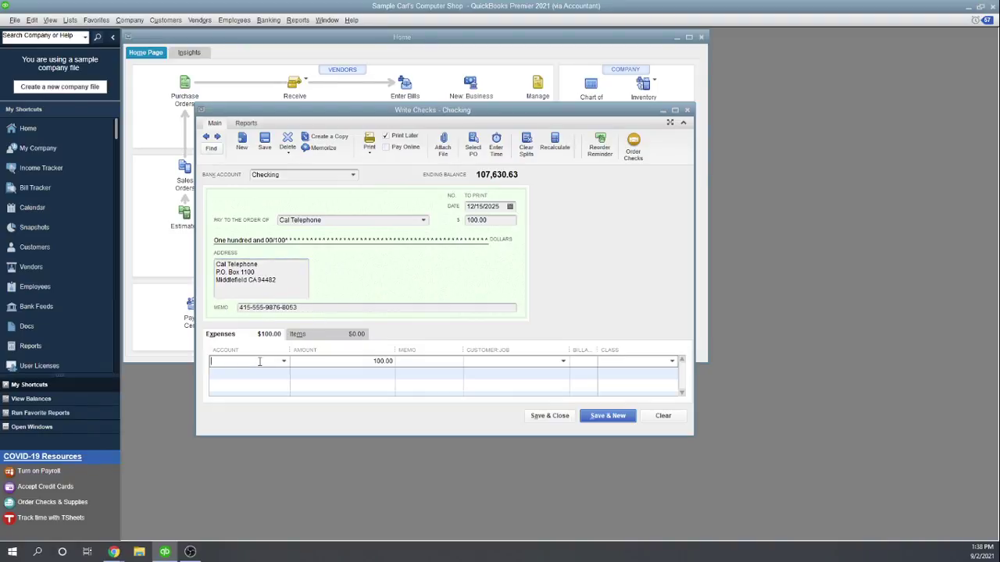
pyautogui.click(285, 361)
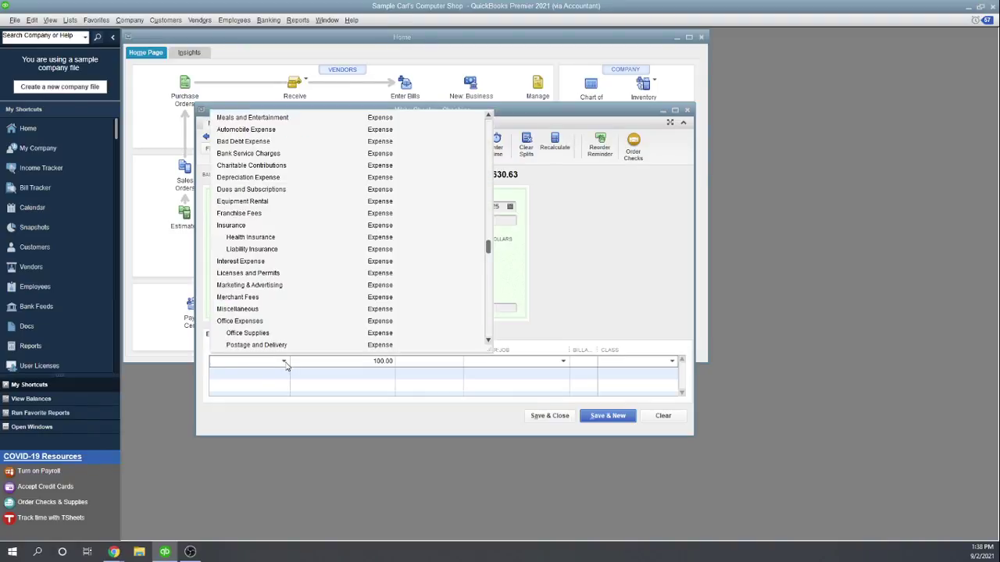
pyautogui.write('util')
pyautogui.hotkey('shift', 'Home')
pyautogui.write('Te')
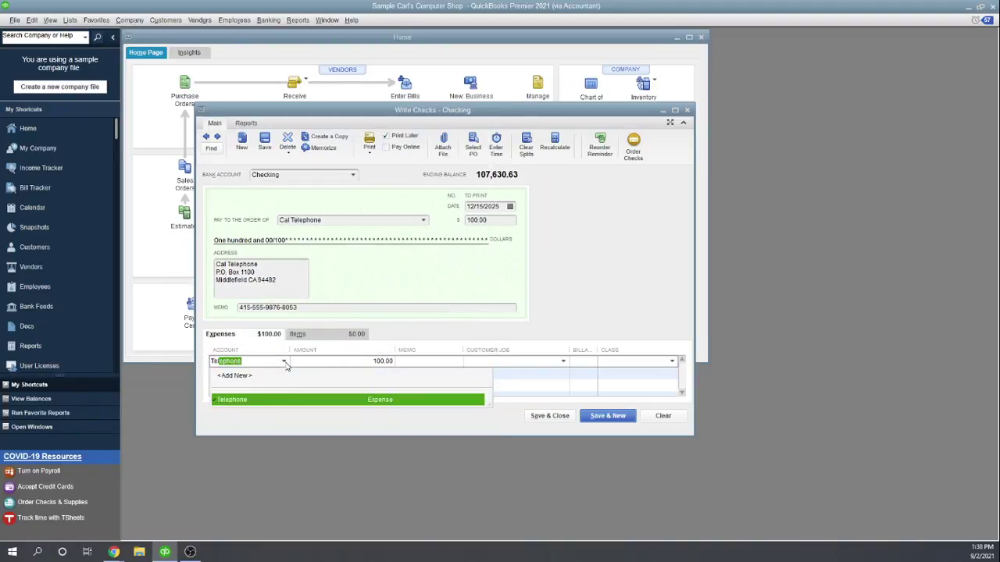
pyautogui.click(256, 402)
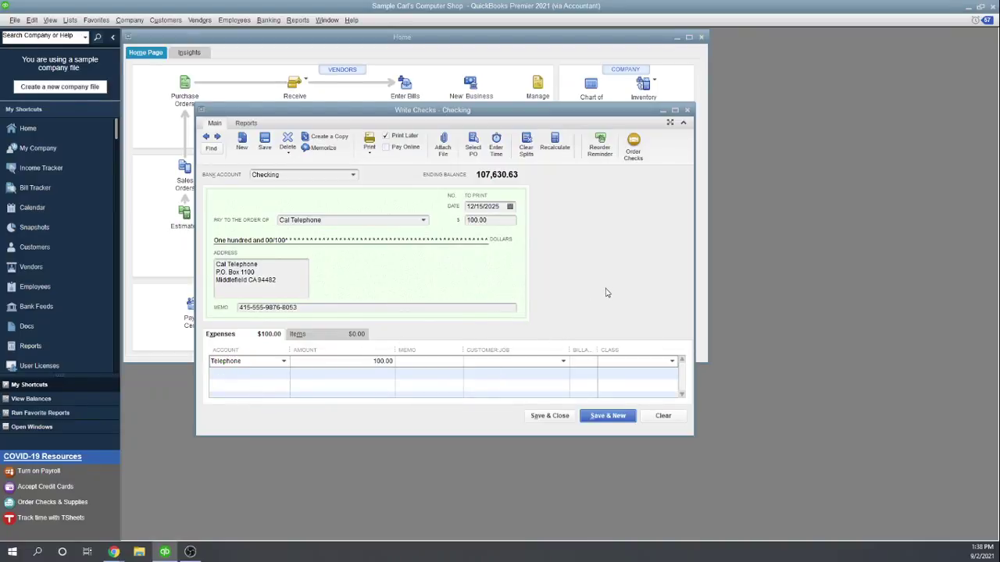
pyautogui.click(264, 141)
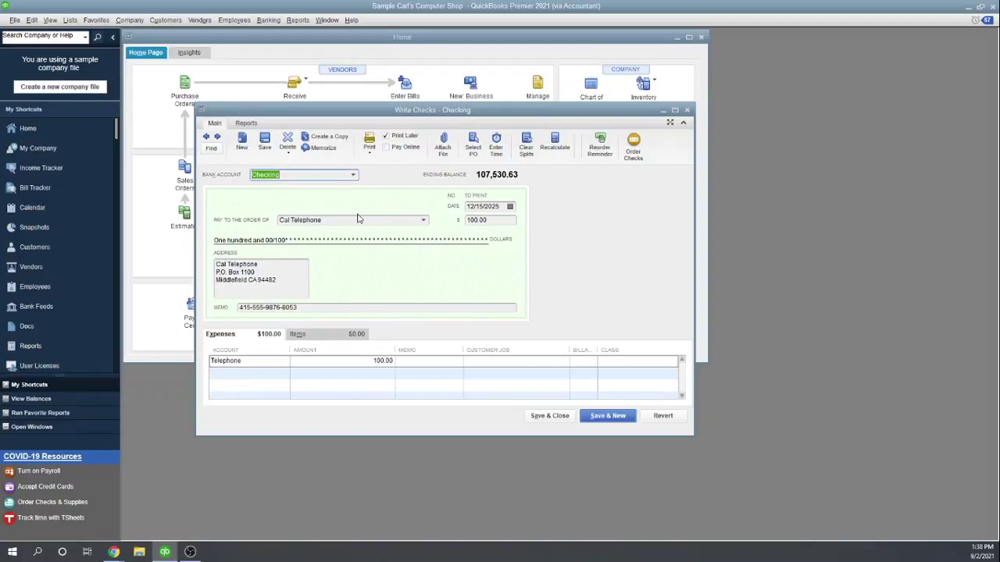
# Step: Print just this check and review the suggested printed check number 2358
pyautogui.click(370, 155)
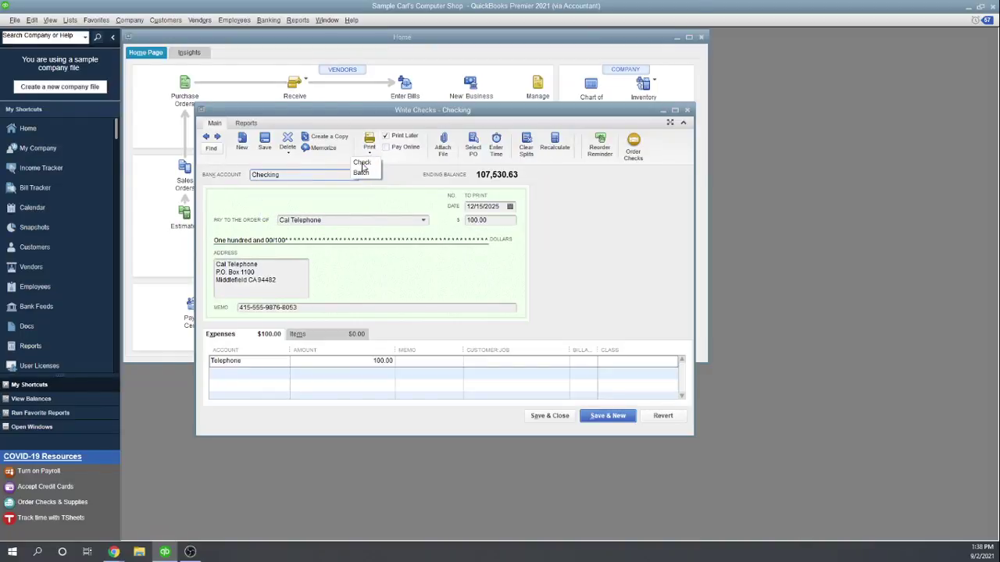
pyautogui.click(362, 164)
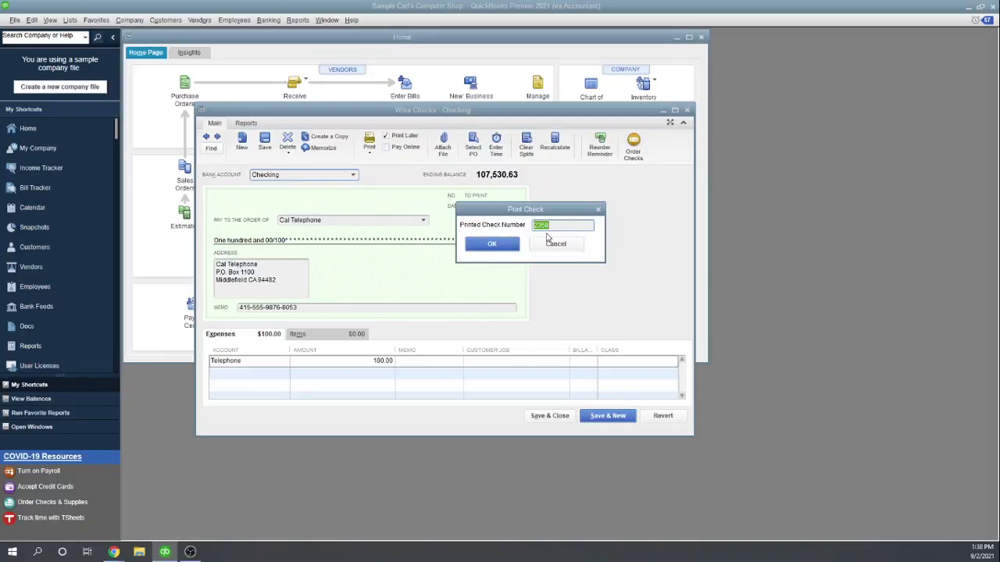
pyautogui.click(564, 224)
# Step: Confirm check number 2358, select the HP LaserJet M14-M17 PCLmS (Network) printer, then cancel printing
pyautogui.click(496, 245)
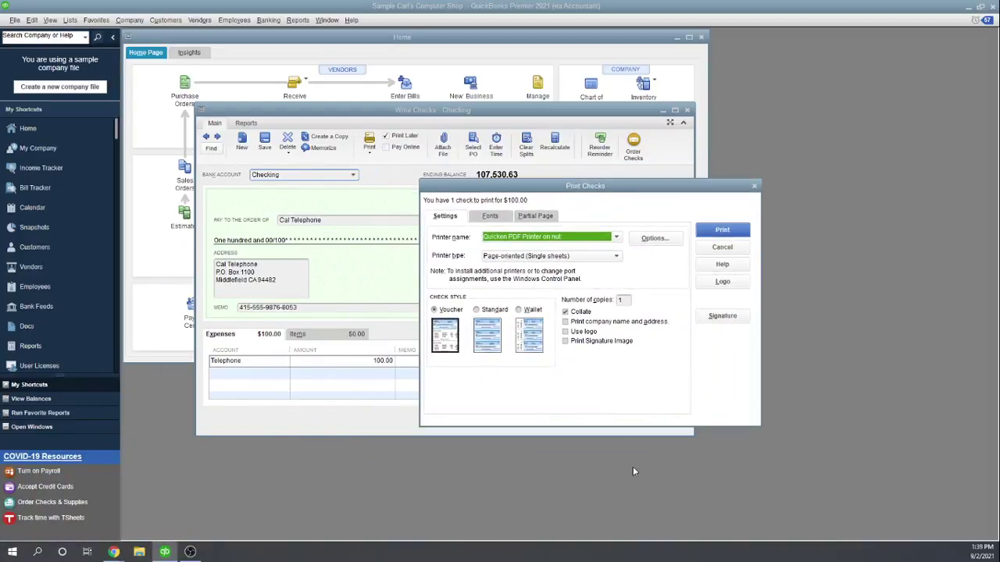
pyautogui.click(616, 237)
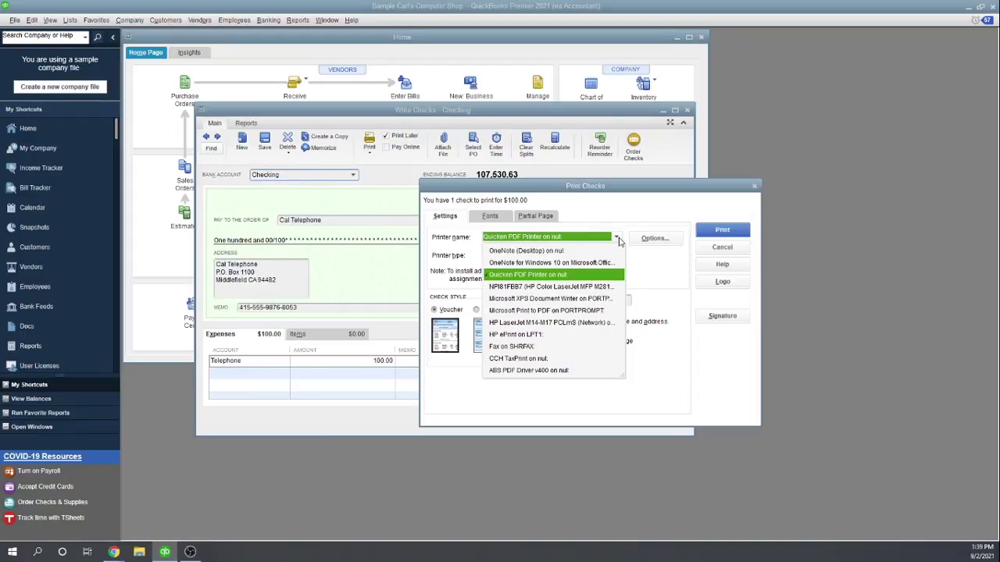
pyautogui.click(528, 324)
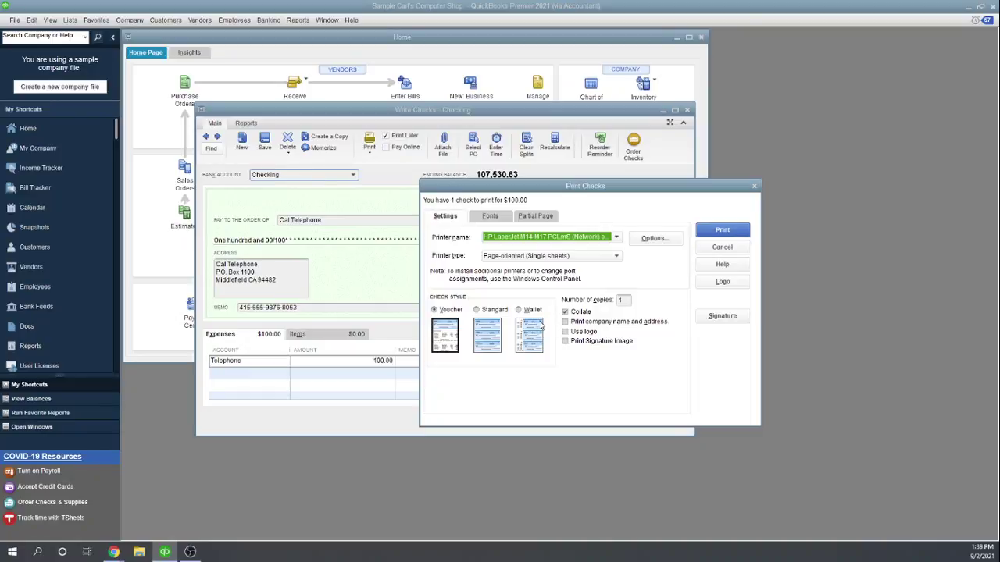
pyautogui.click(719, 249)
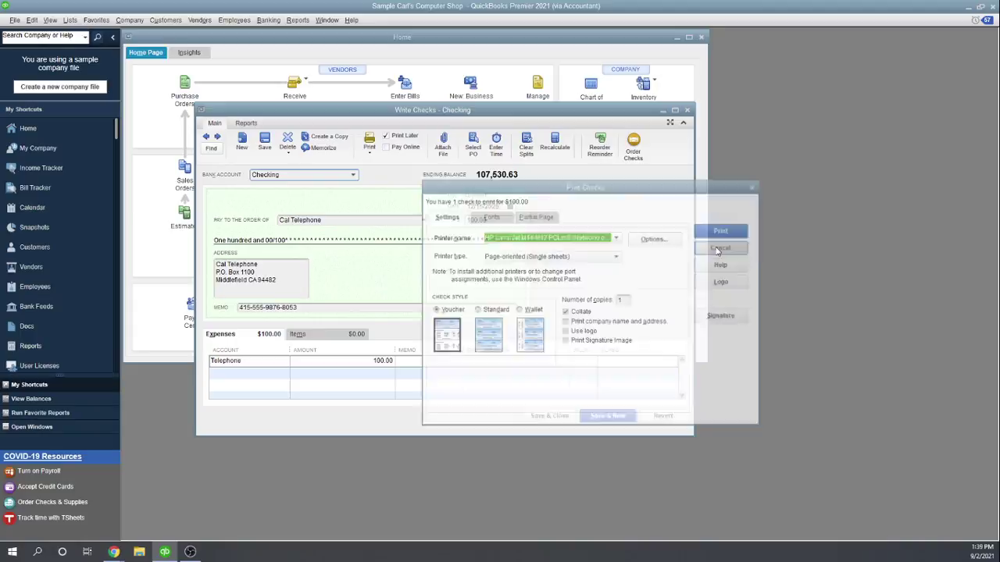
# Step: Open the batch of checks to print, move the list aside, then cancel it unprinted
pyautogui.click(370, 155)
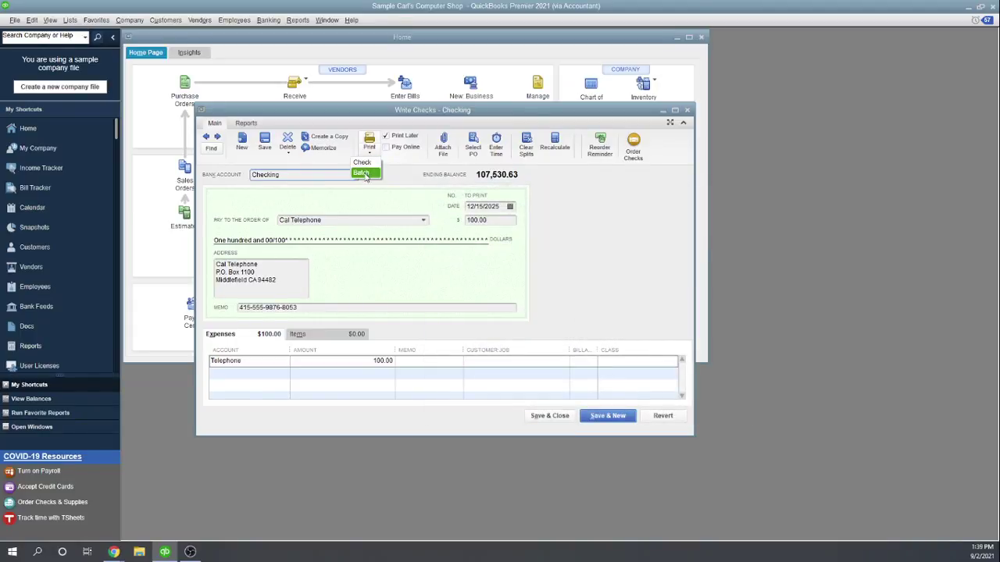
pyautogui.click(362, 173)
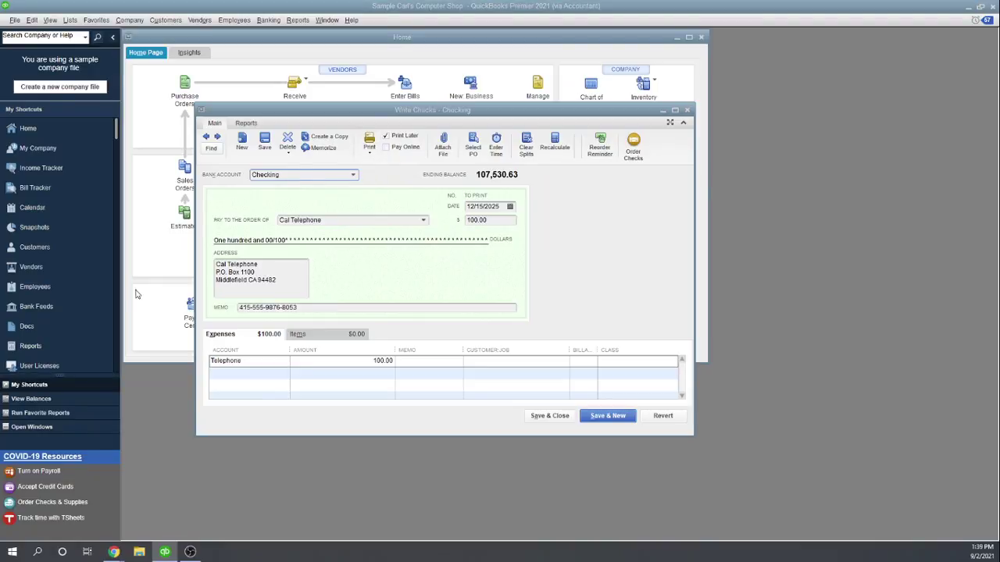
pyautogui.moveTo(640, 234); pyautogui.dragTo(674, 218)
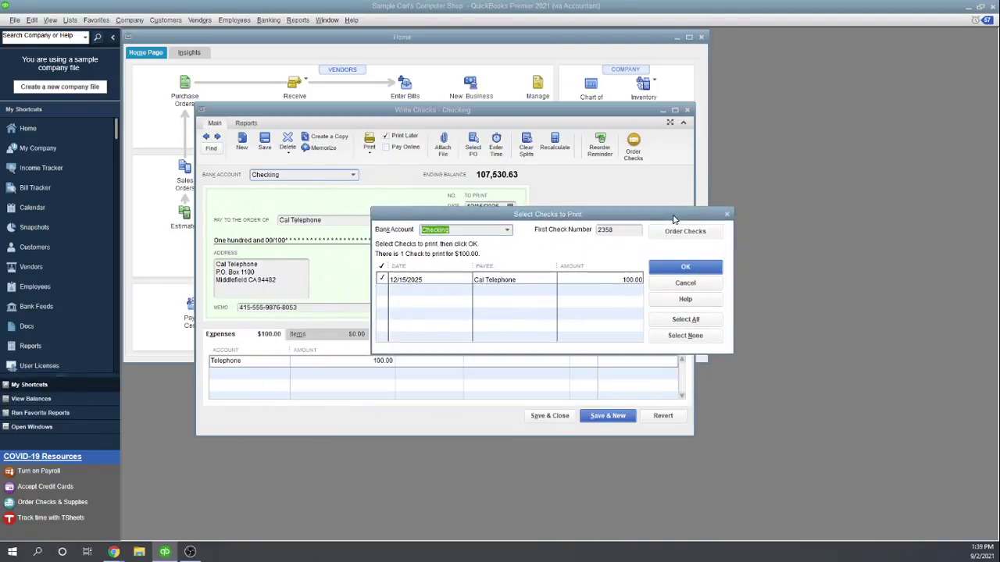
pyautogui.click(703, 284)
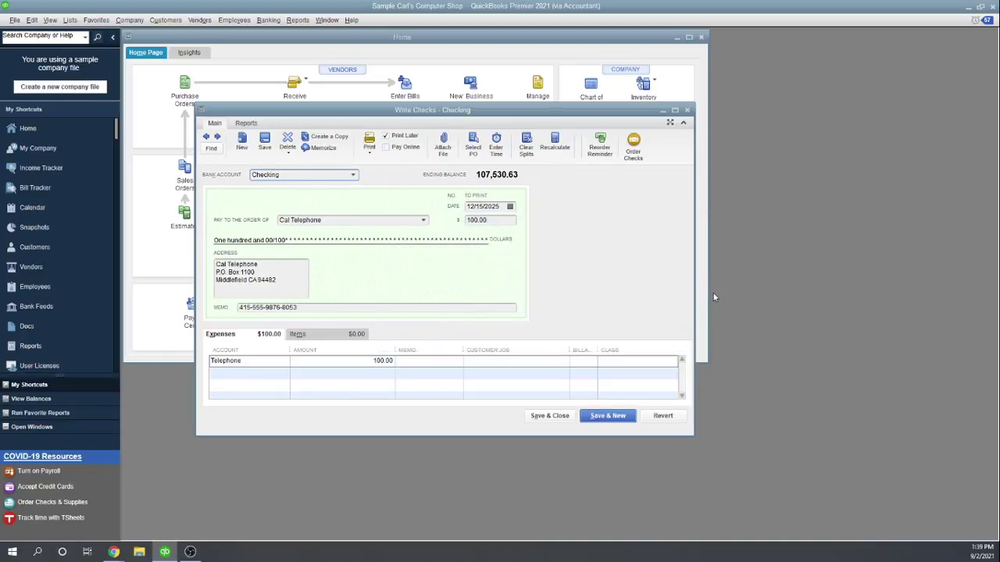
# Step: Save and close the Cal Telephone check, returning to the Home page
pyautogui.click(550, 417)
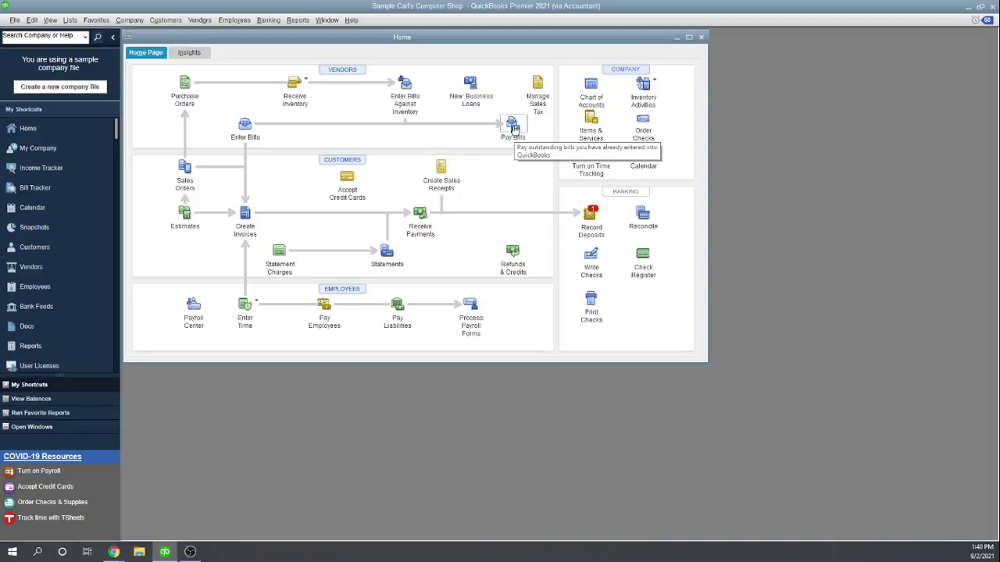
# Step: Pay the Larson Peripherals and Hamby Distributors 01/11/2027 bills by check, totalling 8,506.00
pyautogui.click(512, 128)
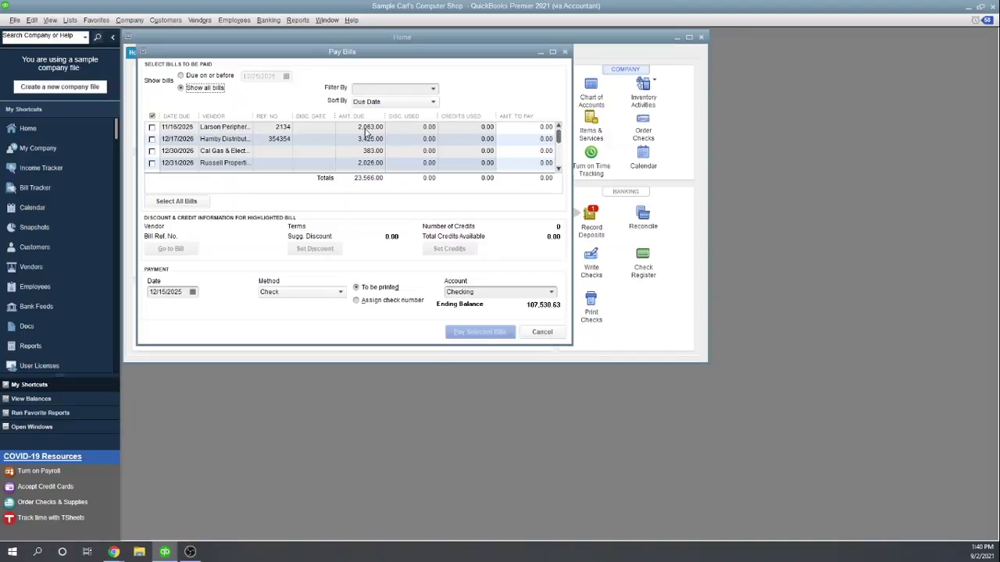
pyautogui.click(153, 126)
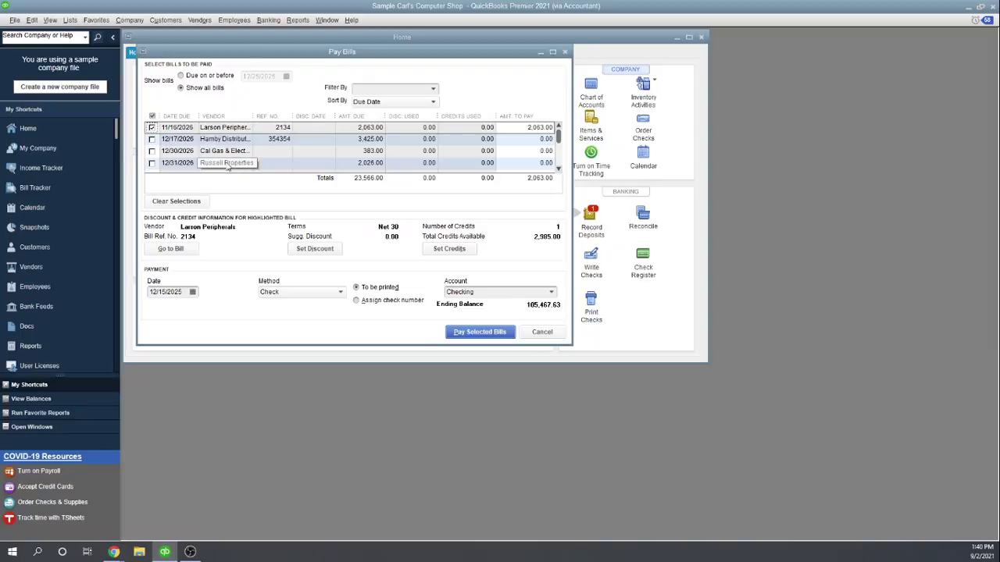
pyautogui.scroll(-1, 266, 145)
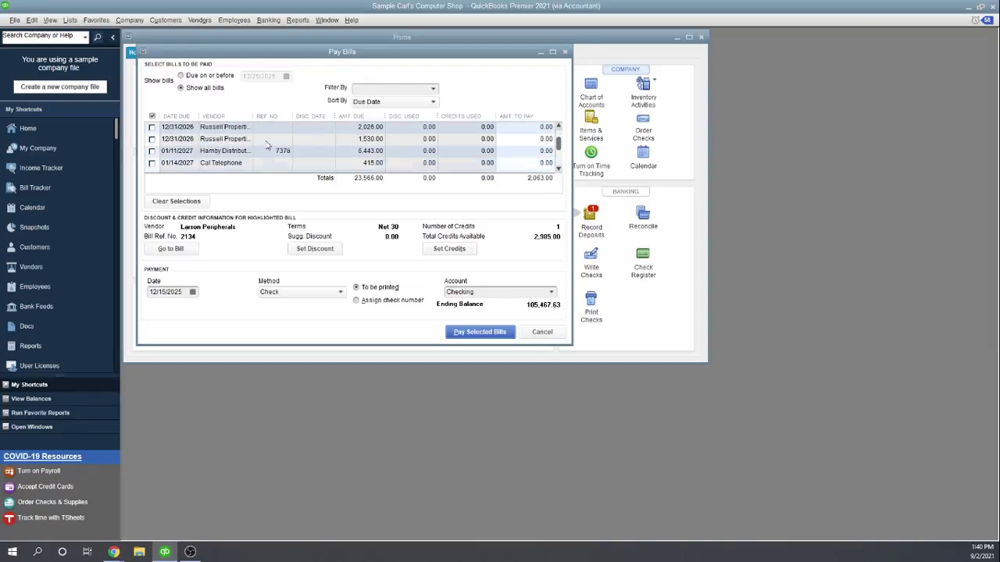
pyautogui.click(152, 151)
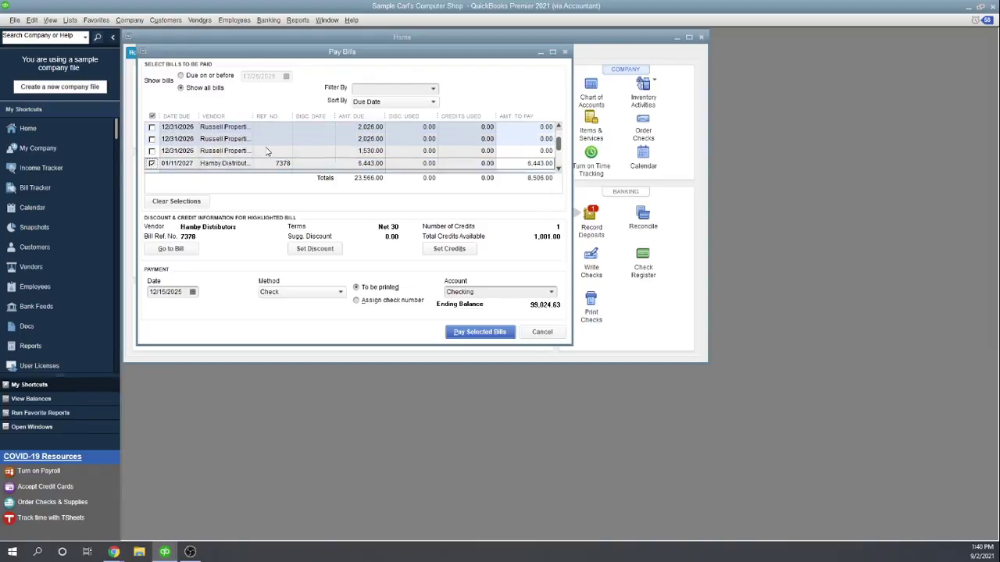
pyautogui.scroll(1, 266, 152)
pyautogui.scroll(-1, 266, 151)
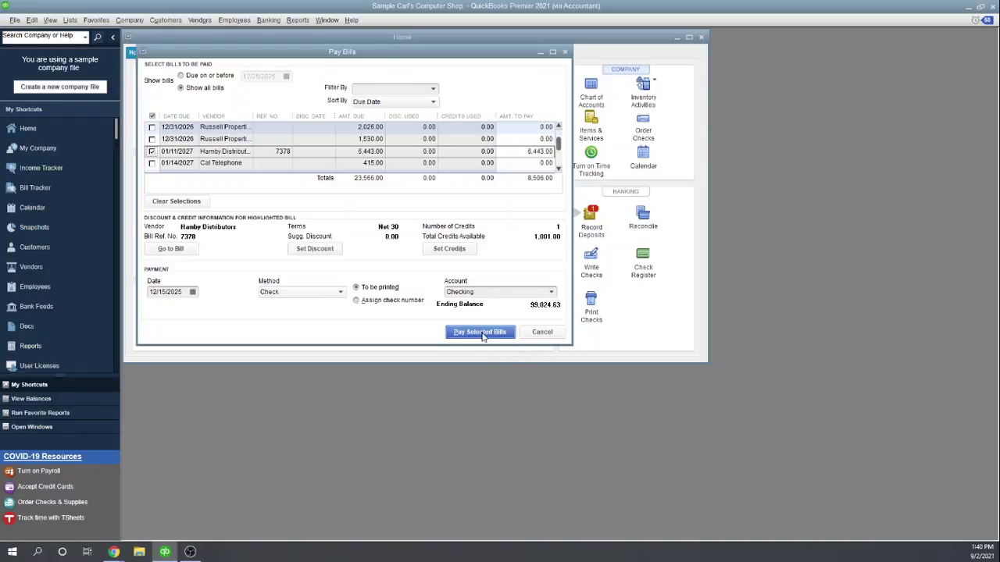
pyautogui.scroll(-3, 329, 175)
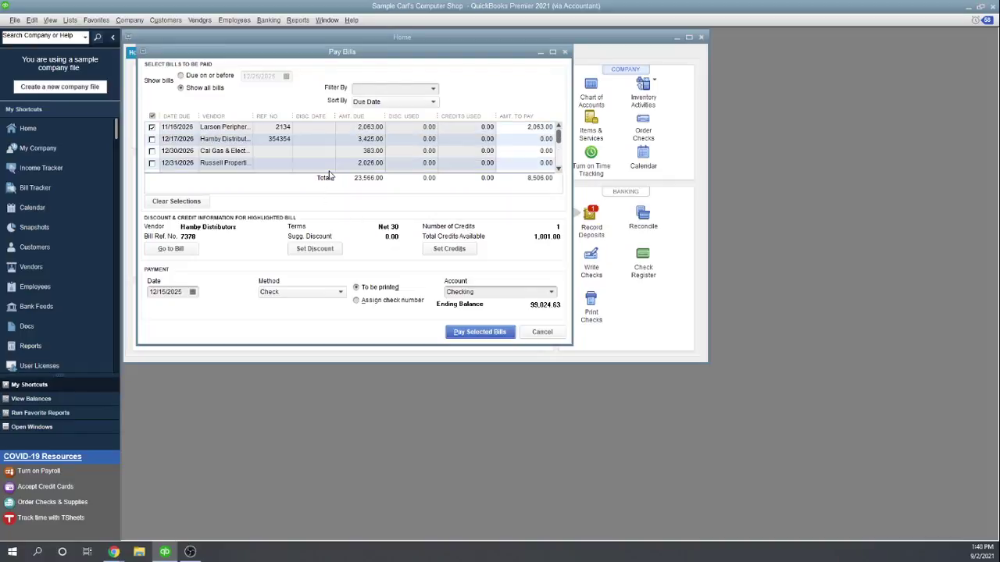
pyautogui.scroll(3, 329, 175)
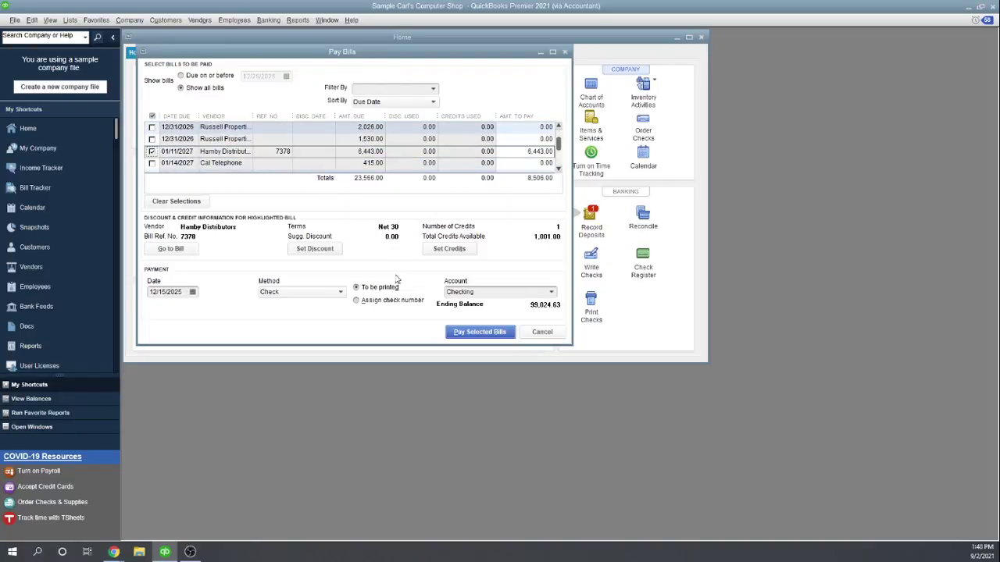
pyautogui.click(469, 333)
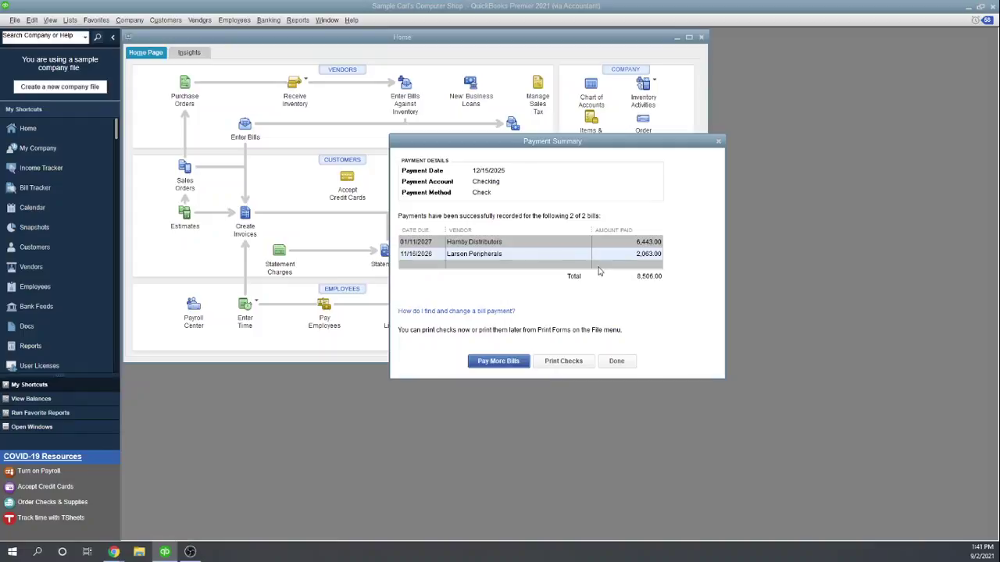
# Step: Go on to print the queued checks and edit the first check number, starting at 2358
pyautogui.click(563, 362)
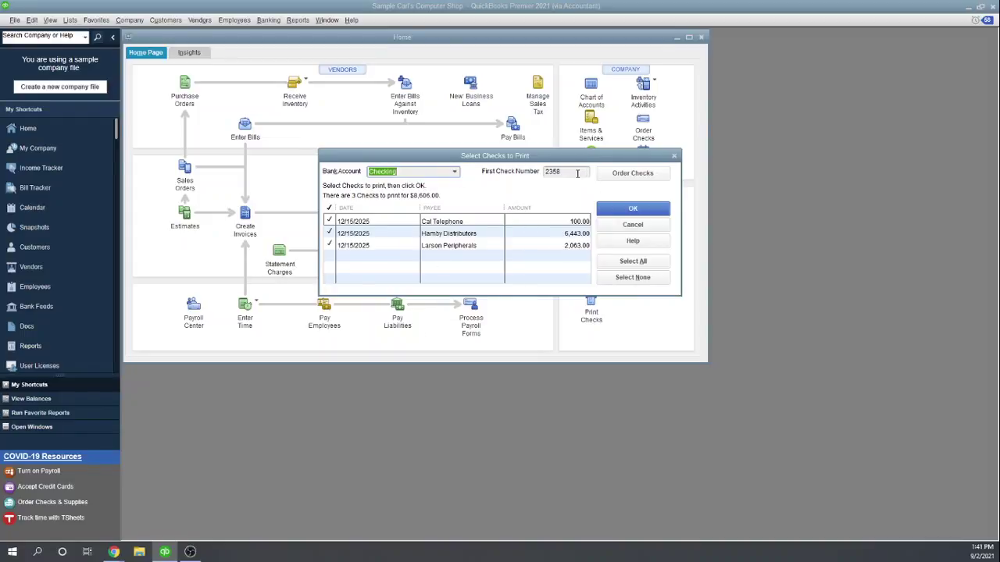
pyautogui.click(574, 171)
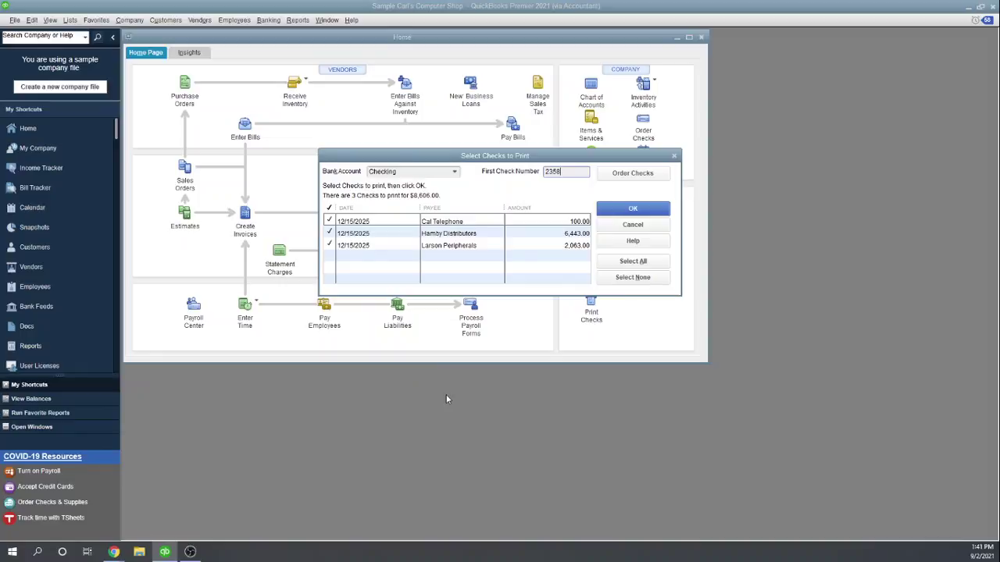
pyautogui.click(639, 226)
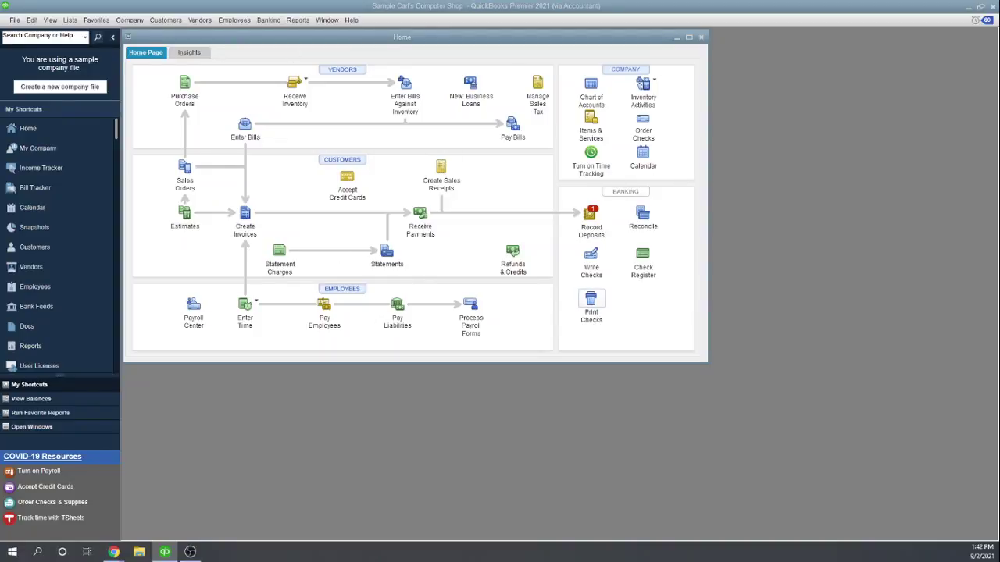
# Step: Open the three queued checks, reposition the list, and confirm printing all three totalling 8,606.00
pyautogui.click(590, 304)
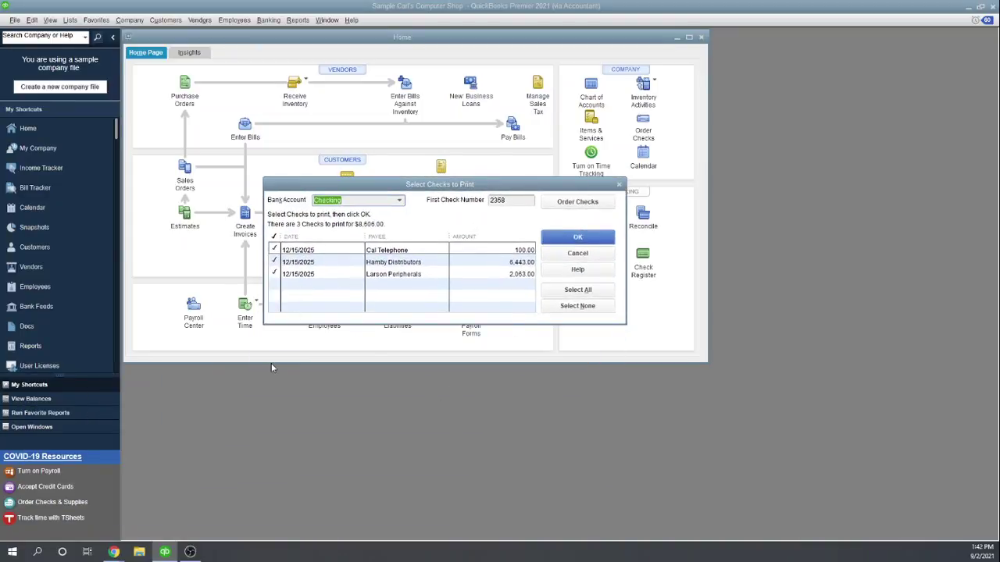
pyautogui.moveTo(470, 186); pyautogui.dragTo(411, 103)
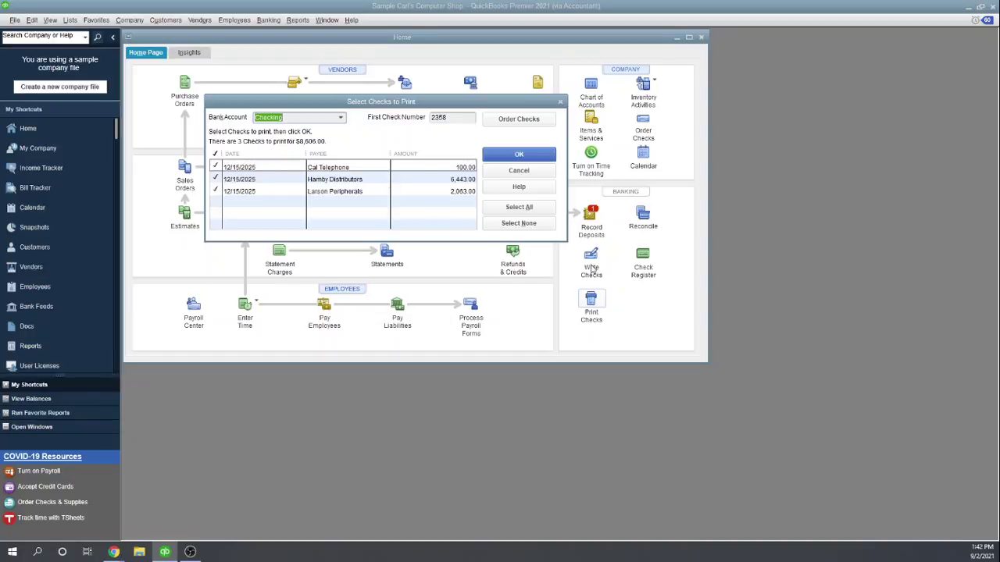
pyautogui.moveTo(475, 103); pyautogui.dragTo(548, 143)
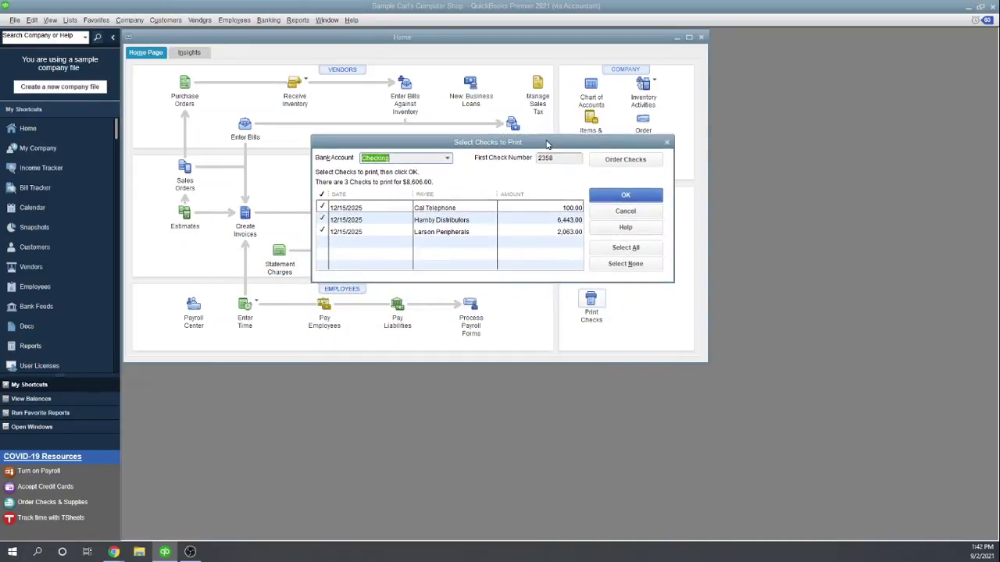
pyautogui.click(625, 195)
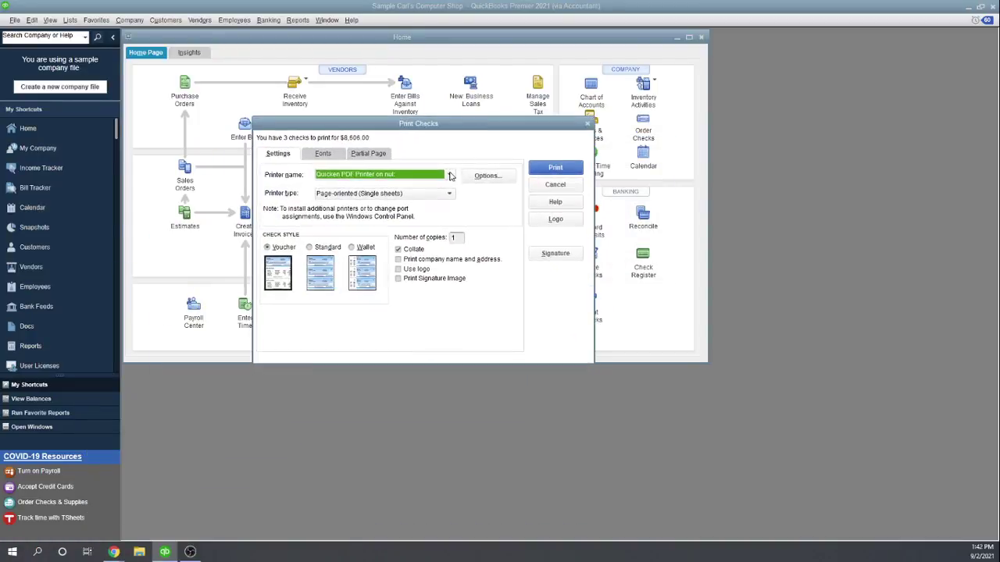
# Step: Select HP LaserJet M14-M17 as the check printer and review the Fonts and Partial Page settings
pyautogui.click(449, 175)
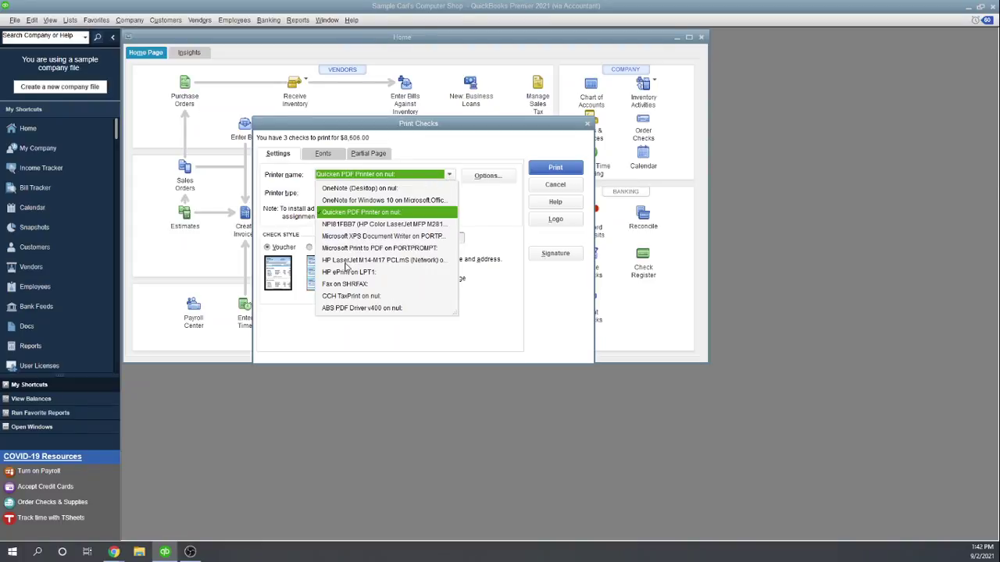
pyautogui.click(346, 262)
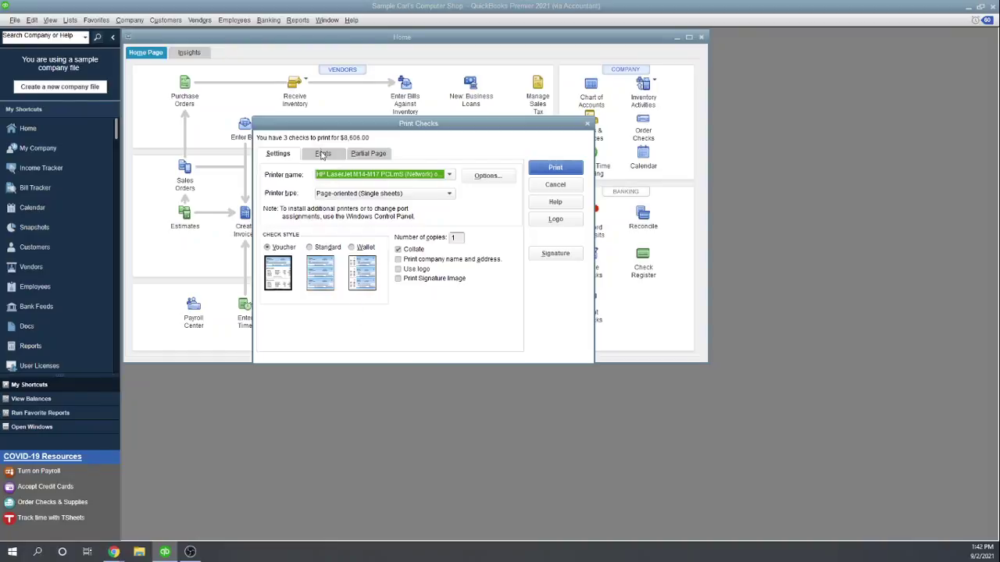
pyautogui.click(322, 154)
pyautogui.click(353, 155)
pyautogui.click(278, 154)
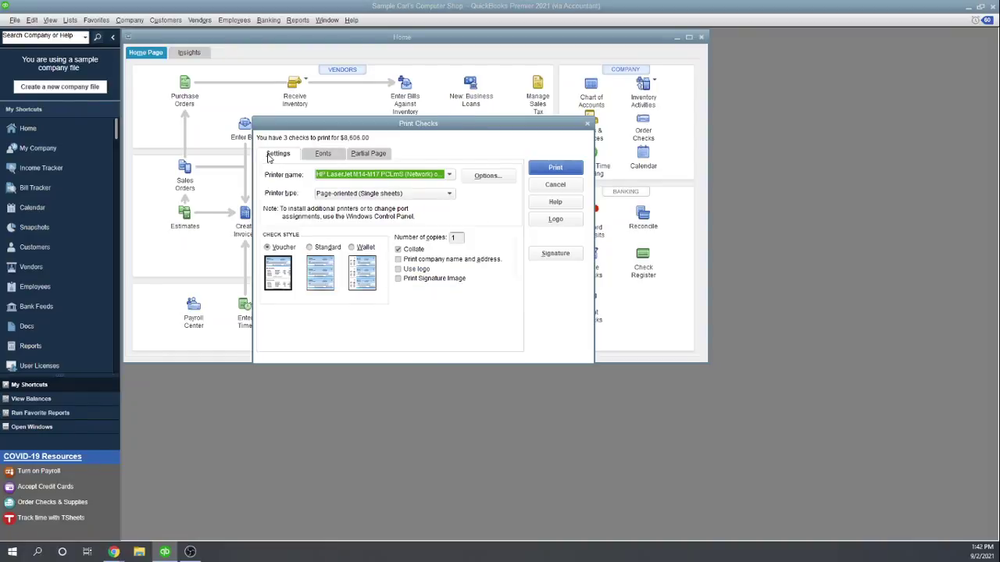